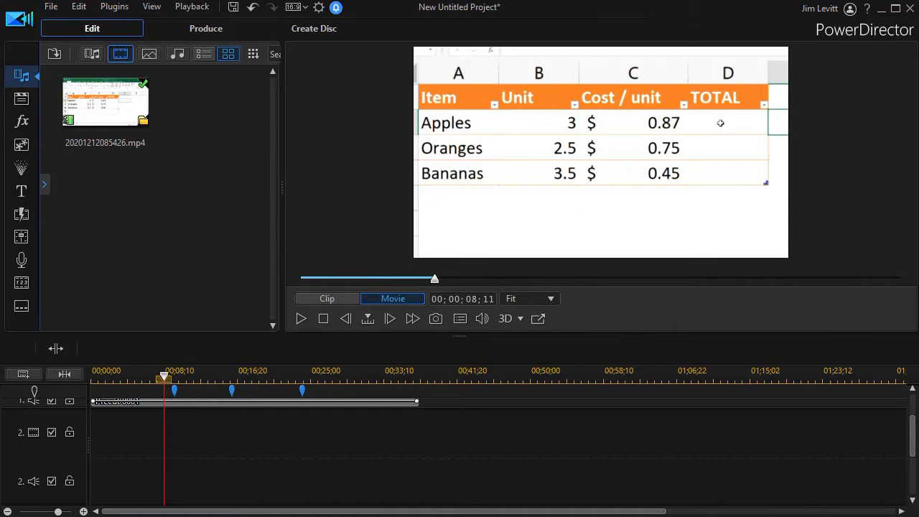
Play the movie from about 00;00;03;23 on the timeline to review the spreadsheet footage.
drag(913, 424, 913, 400)
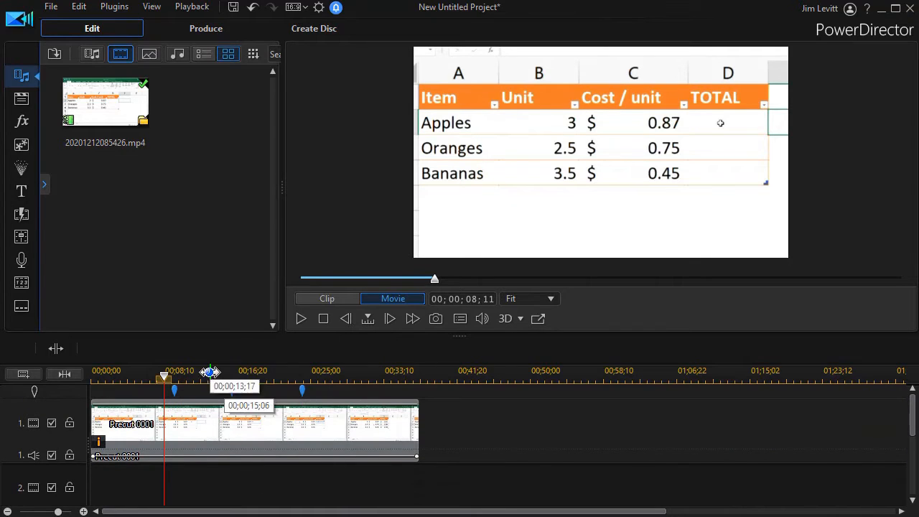
drag(164, 375, 123, 379)
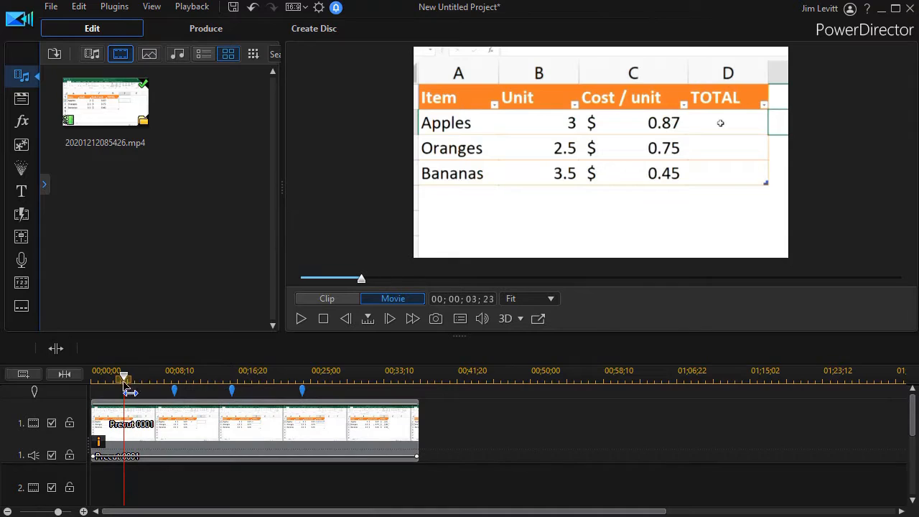
click(300, 323)
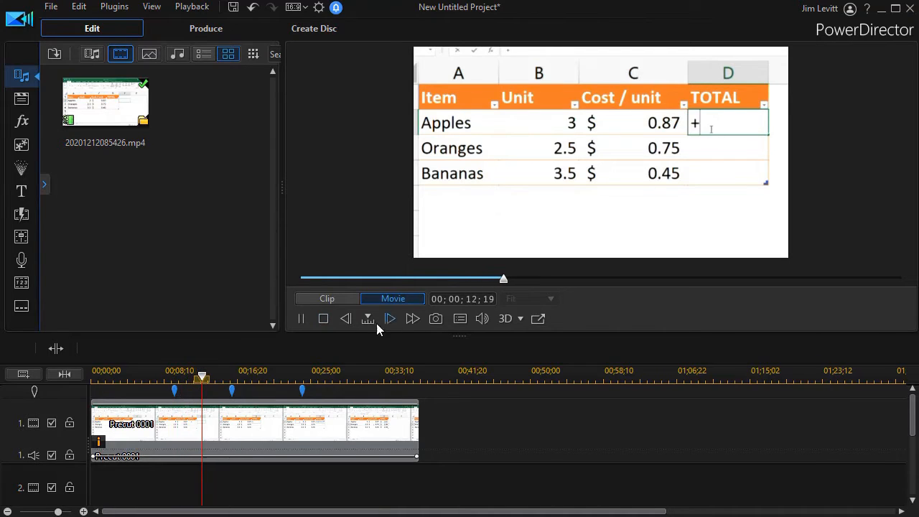
click(300, 320)
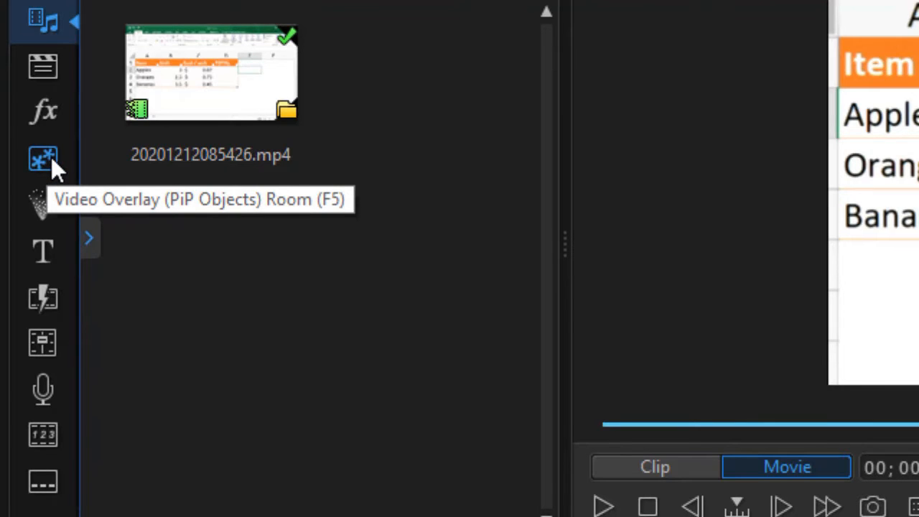
Show the Sketch Animation category of the Video Overlay (PiP Objects) Room and browse through to its last templates.
click(49, 155)
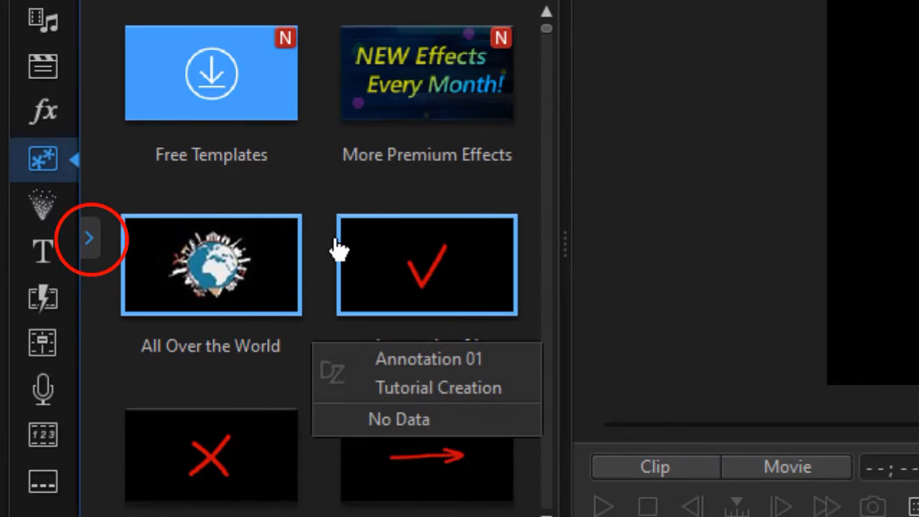
click(92, 253)
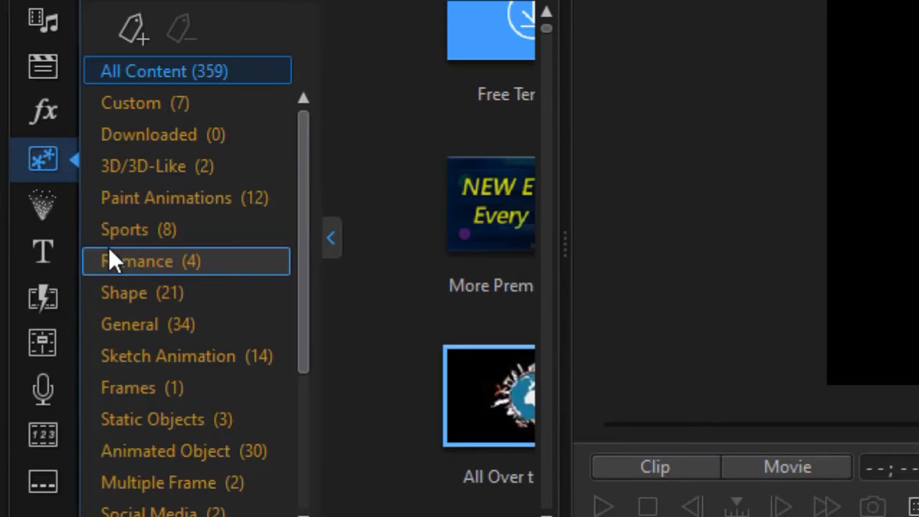
click(241, 366)
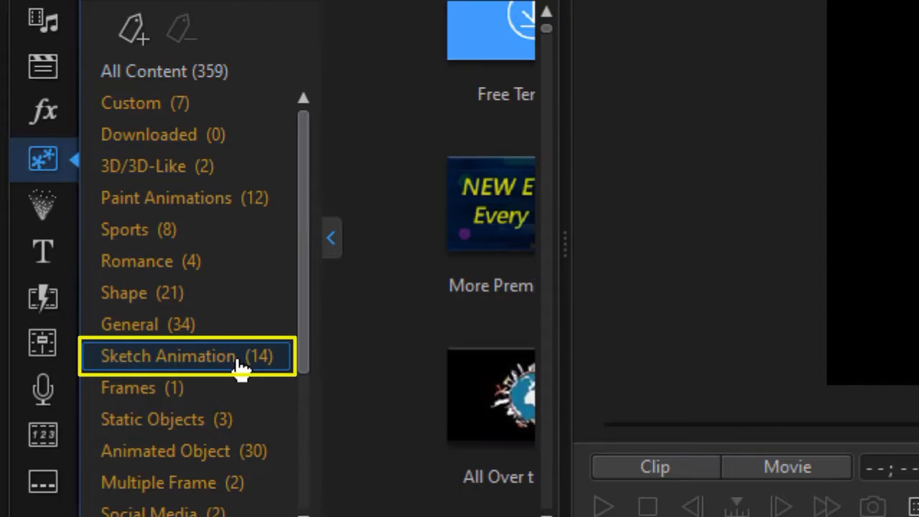
click(332, 237)
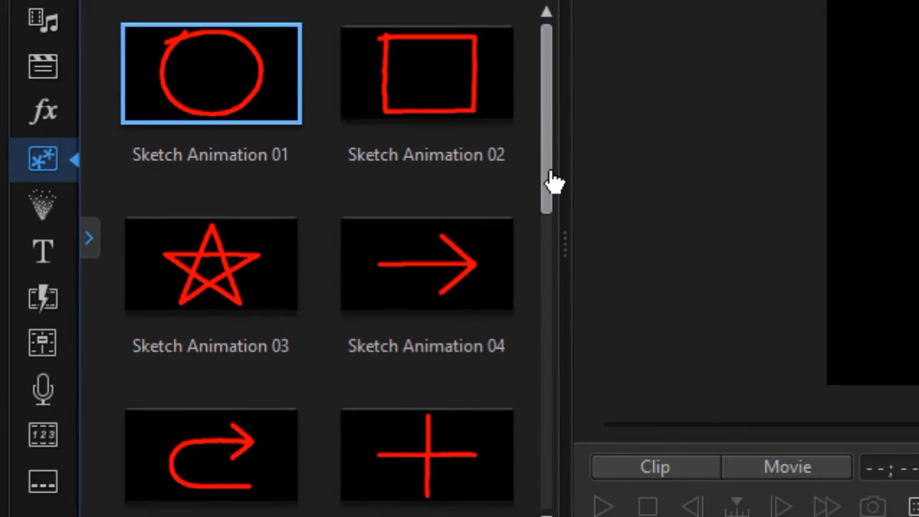
mouse_move(555, 183)
mouse_down()
mouse_move(543, 205)
mouse_move(508, 486)
mouse_move(526, 514)
mouse_move(547, 464)
mouse_move(552, 375)
mouse_move(543, 164)
mouse_up()
mouse_move(543, 199)
mouse_down()
mouse_move(547, 314)
mouse_move(528, 466)
mouse_move(535, 511)
mouse_up()
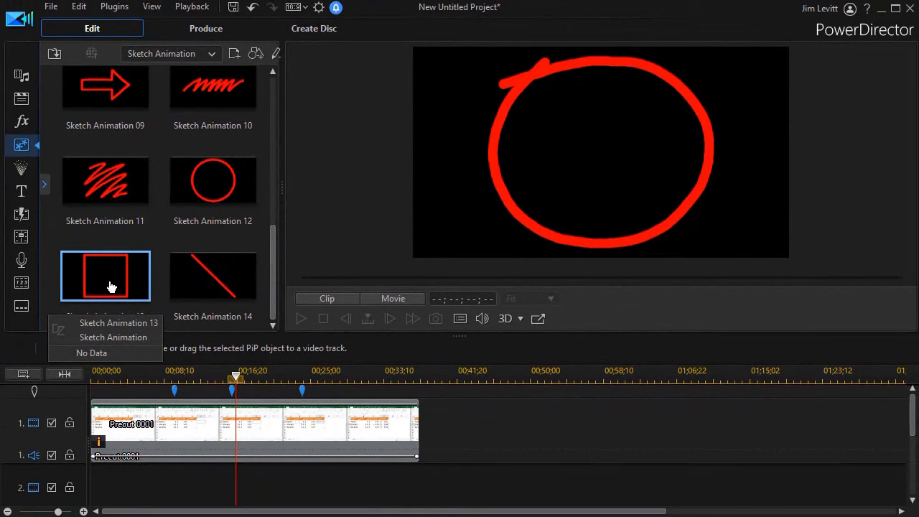
Add a timeline marker without a note at 00;00;16;16.
right_click(235, 376)
click(262, 386)
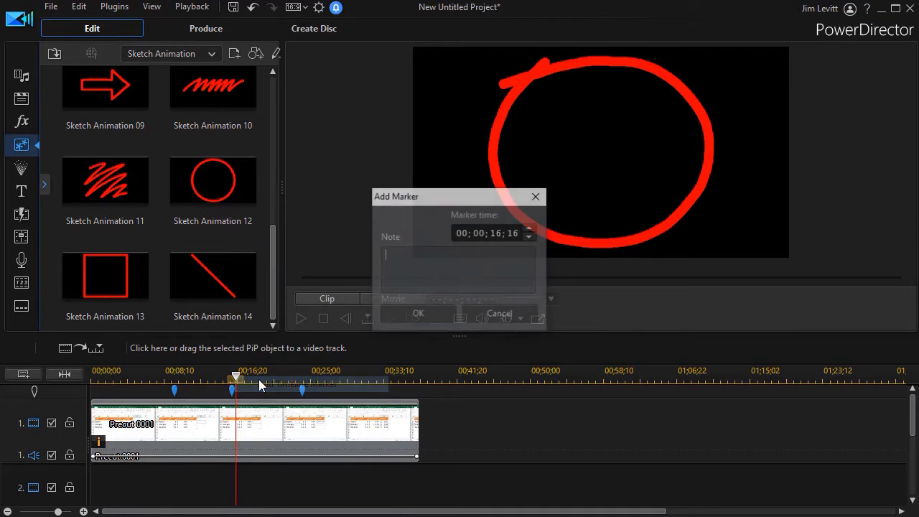
click(415, 313)
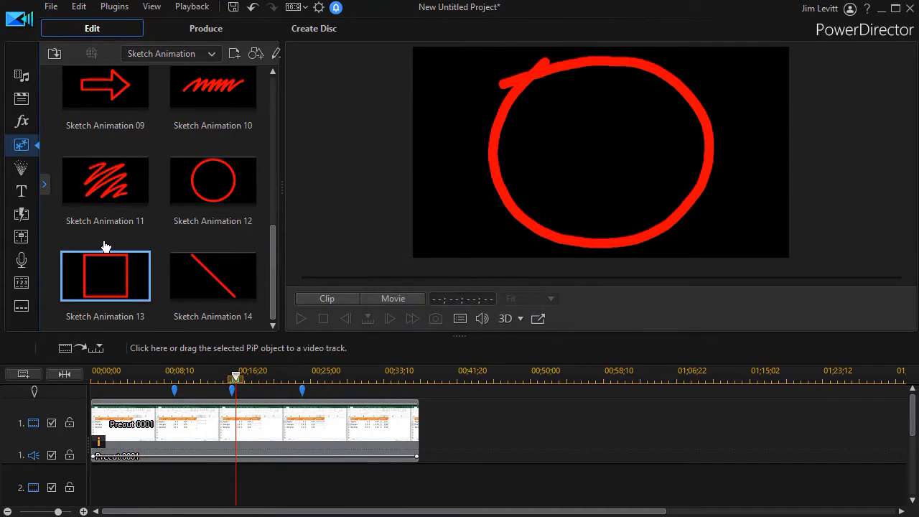
Place Sketch Animation 13 on video track 2 at the 00;00;16;16 marker and play the movie to preview it.
mouse_move(101, 279)
mouse_down()
mouse_move(85, 257)
mouse_move(267, 485)
mouse_move(236, 482)
mouse_move(241, 490)
mouse_up()
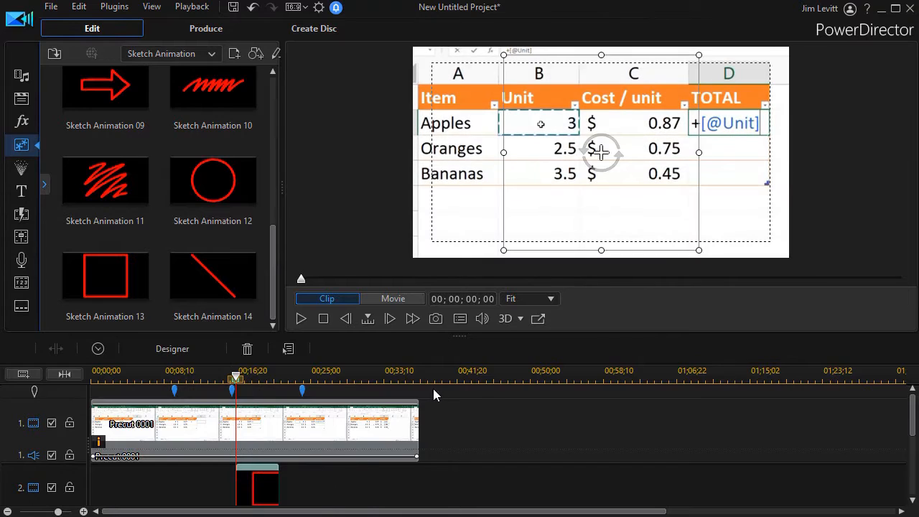
click(300, 316)
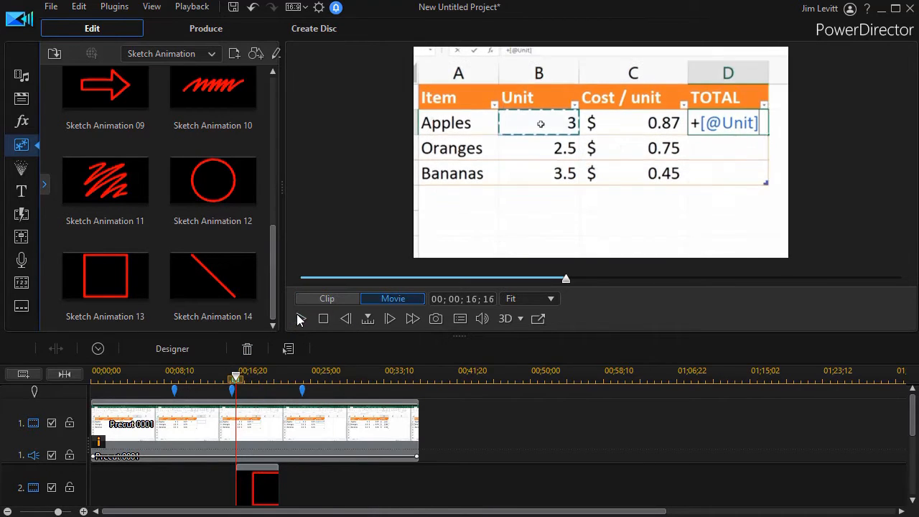
click(299, 318)
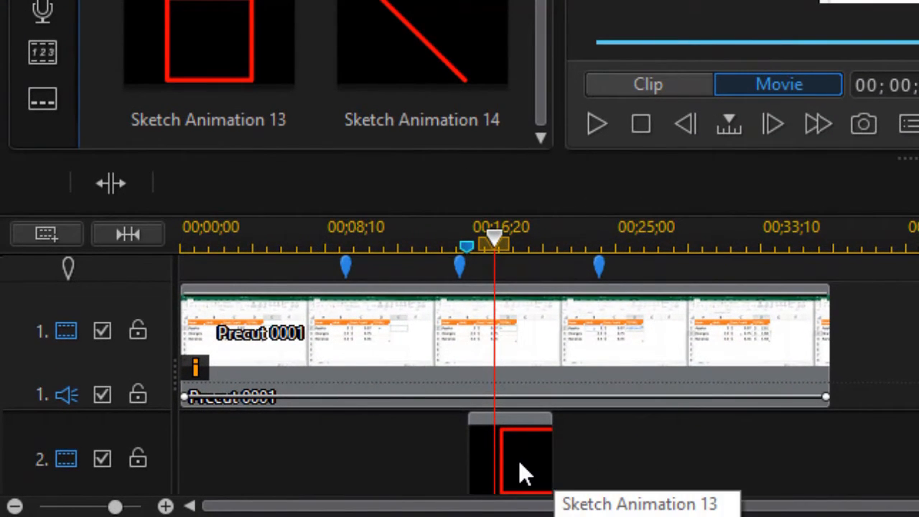
Open the Sketch Animation 13 clip in the designer and set its line width to 11 and its color to dark blue.
click(518, 460)
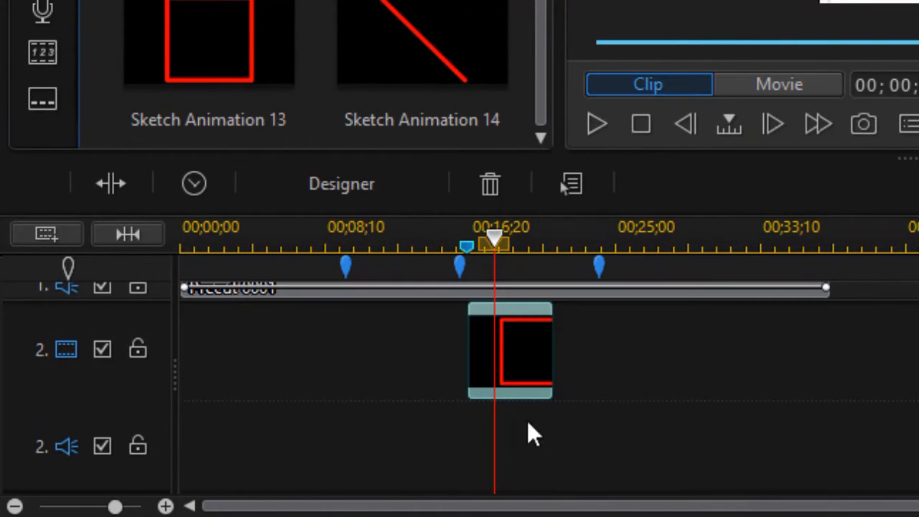
click(393, 192)
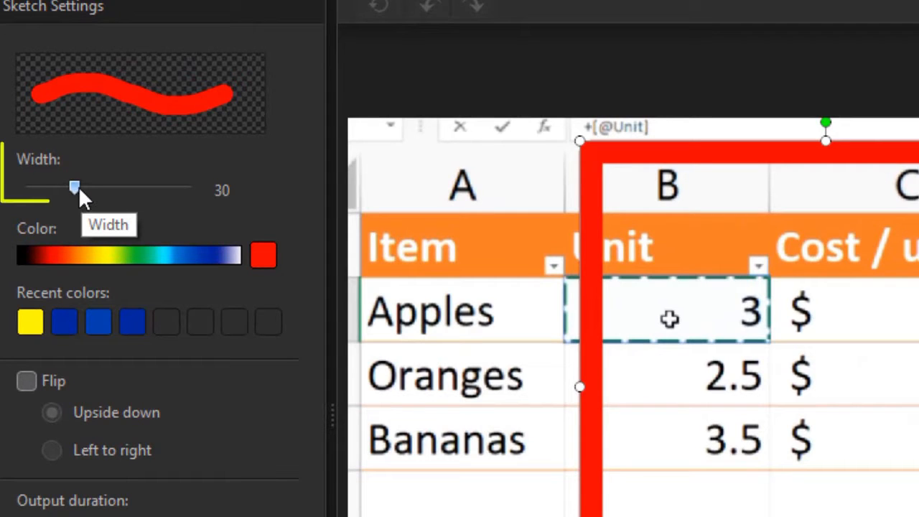
drag(74, 188, 41, 188)
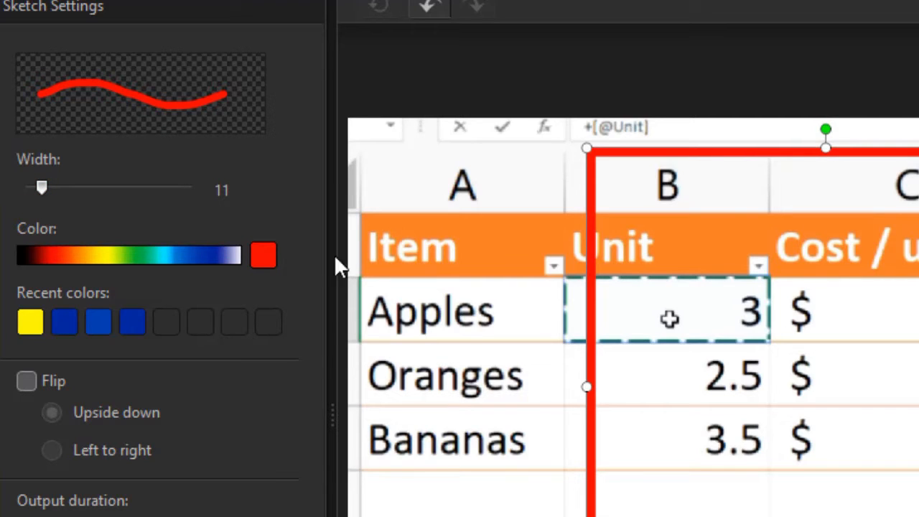
click(206, 253)
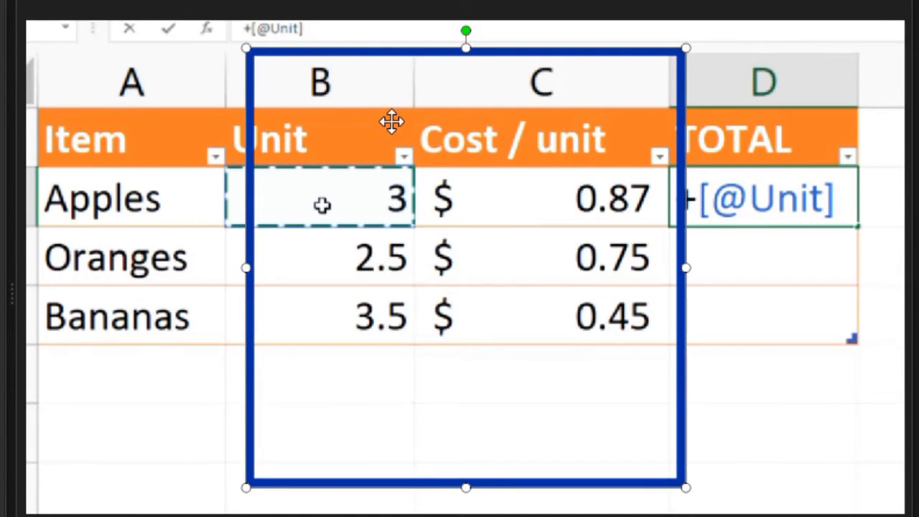
Resize and move the blue rectangle so it tightly frames the Apples value in the Unit column.
drag(242, 45, 181, 252)
drag(387, 254, 422, 161)
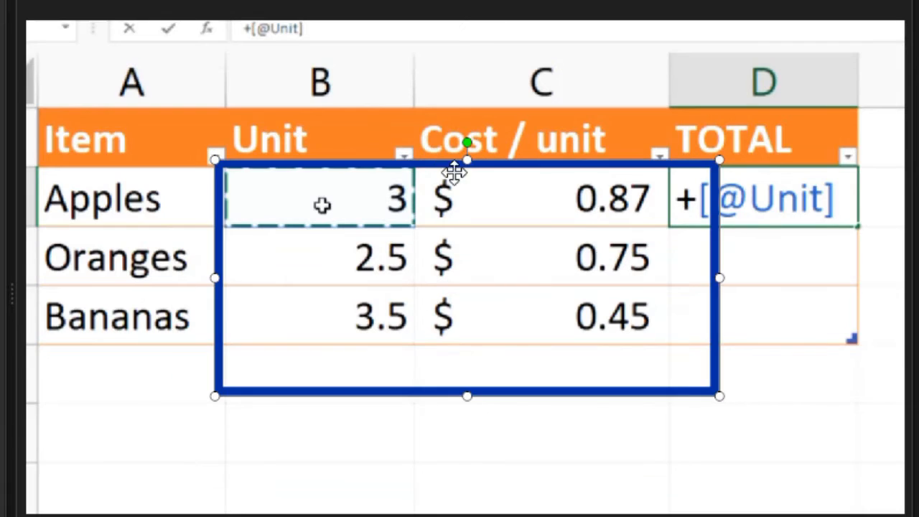
drag(712, 391, 416, 232)
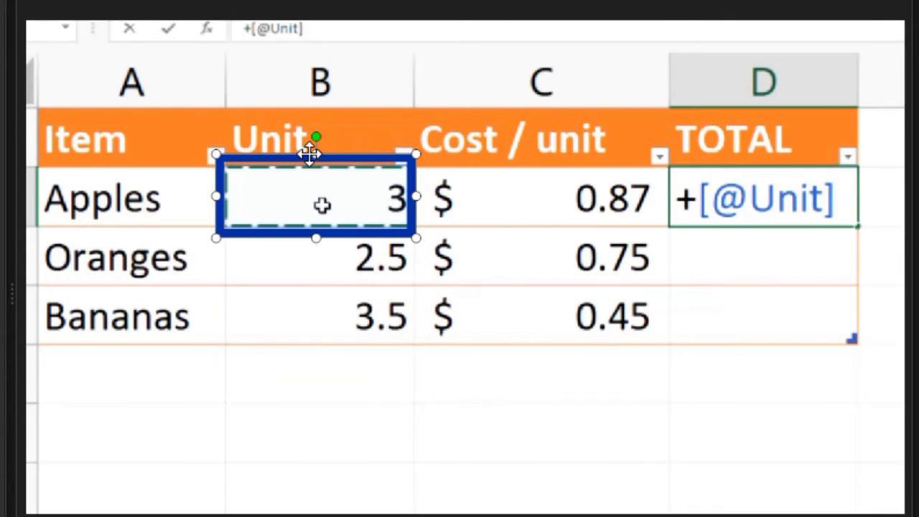
mouse_move(316, 153)
mouse_down()
mouse_move(310, 170)
mouse_move(315, 163)
mouse_up()
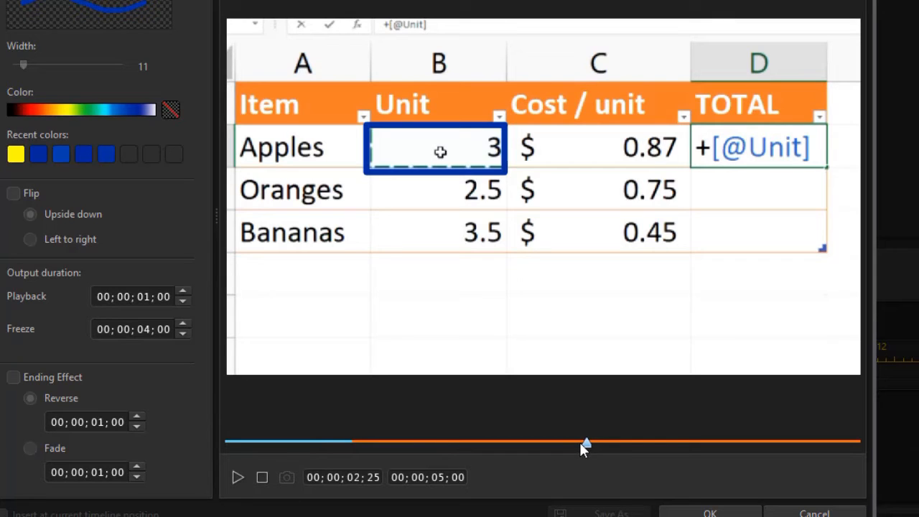
Set the sketch's output duration to 00;00;00;15 for Playback and 00;00;04;15 for Freeze, previewing the faster drawing.
click(262, 477)
key(Down)
click(164, 297)
text(15)
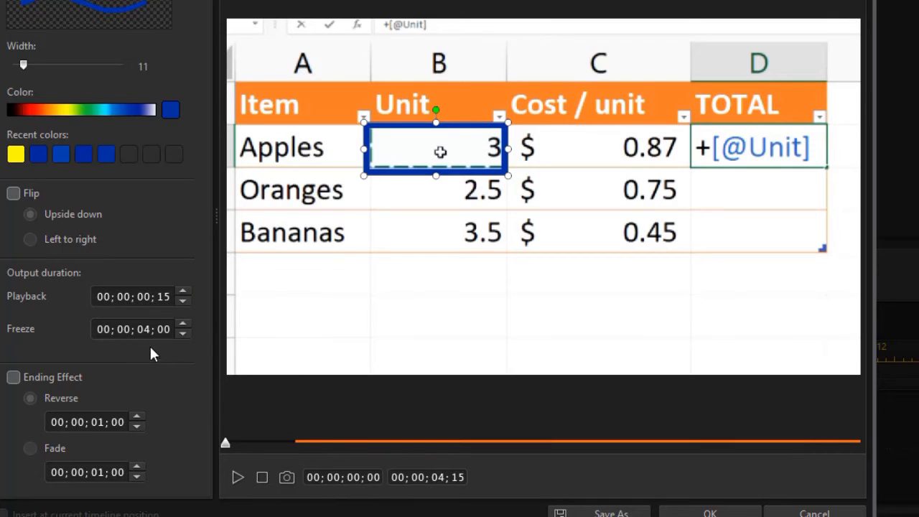
click(236, 477)
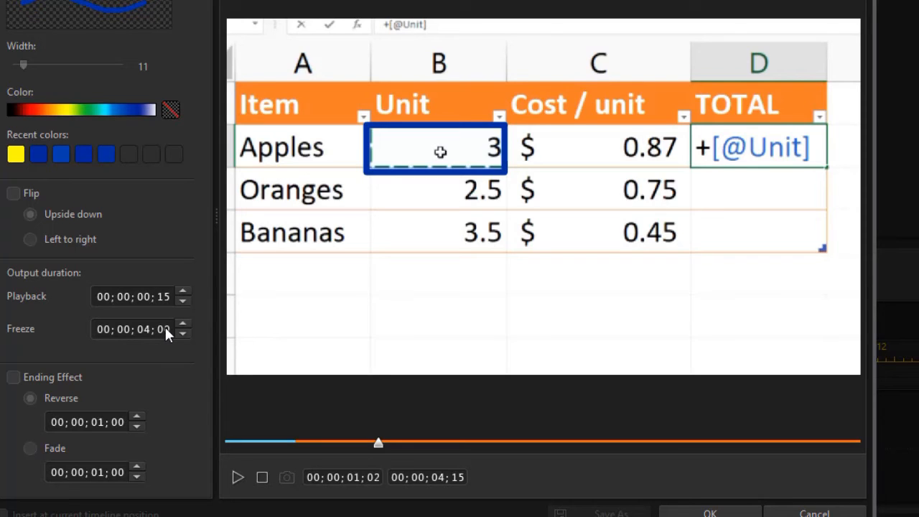
click(262, 477)
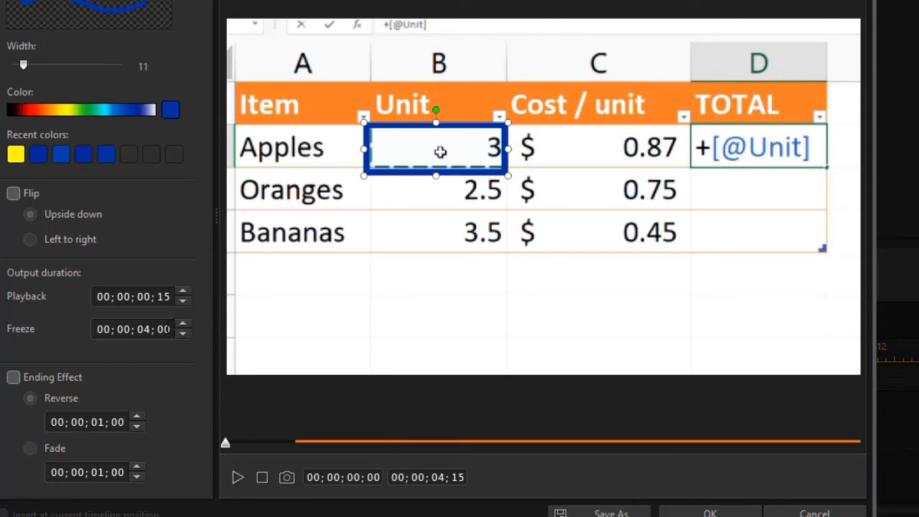
click(173, 330)
text(15)
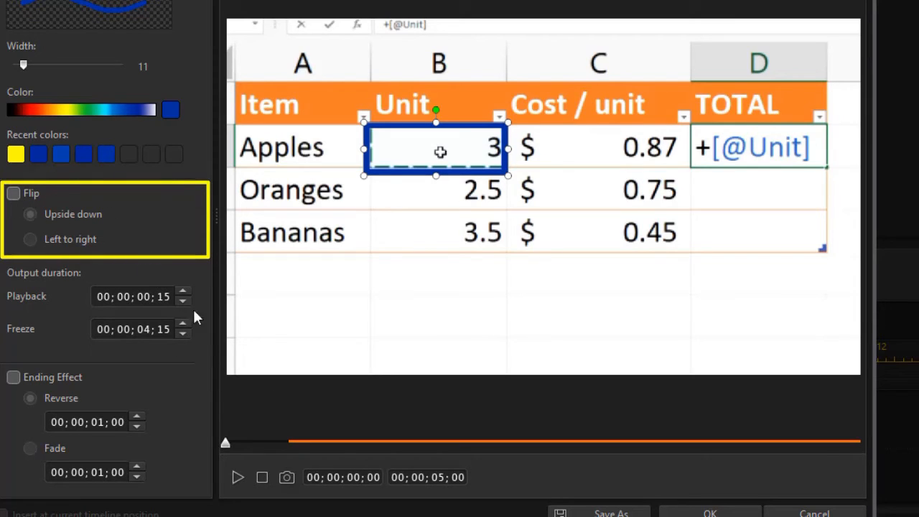
Enable Flip for the sketch, preview the Upside down option, and switch to Left to right with another preview.
click(14, 193)
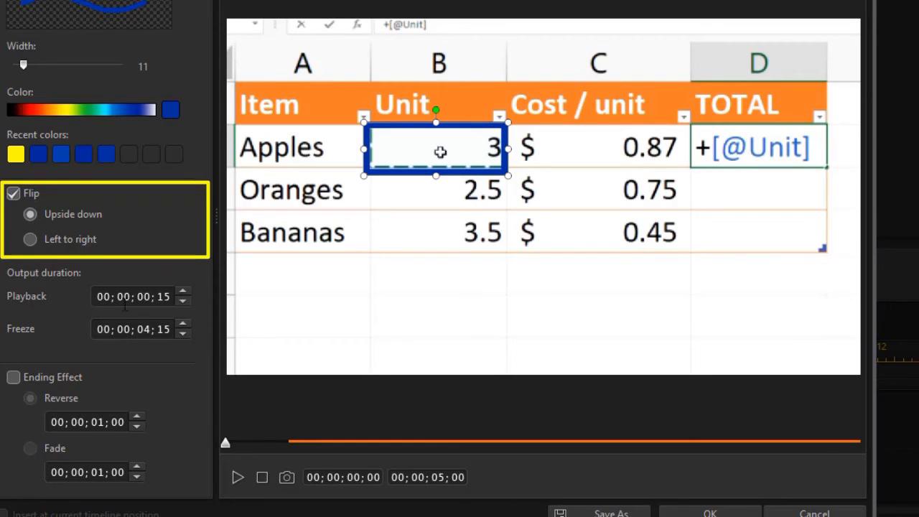
click(238, 478)
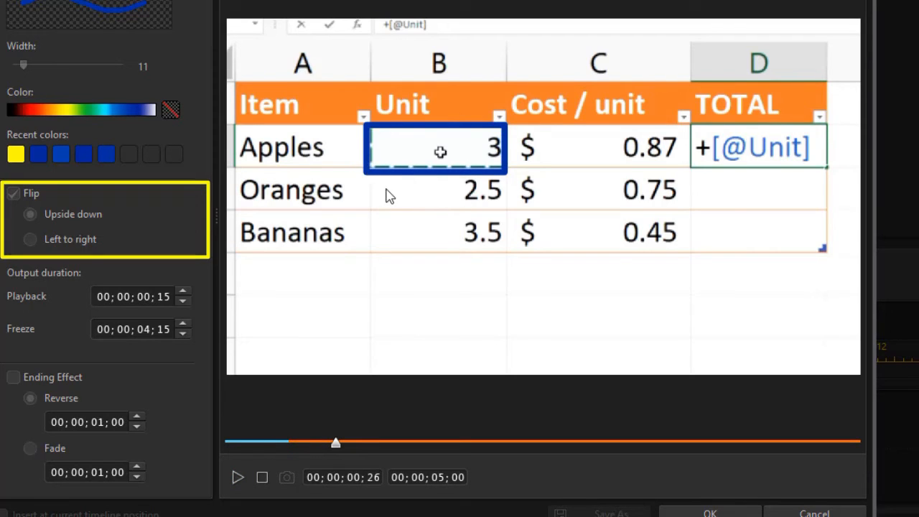
click(262, 477)
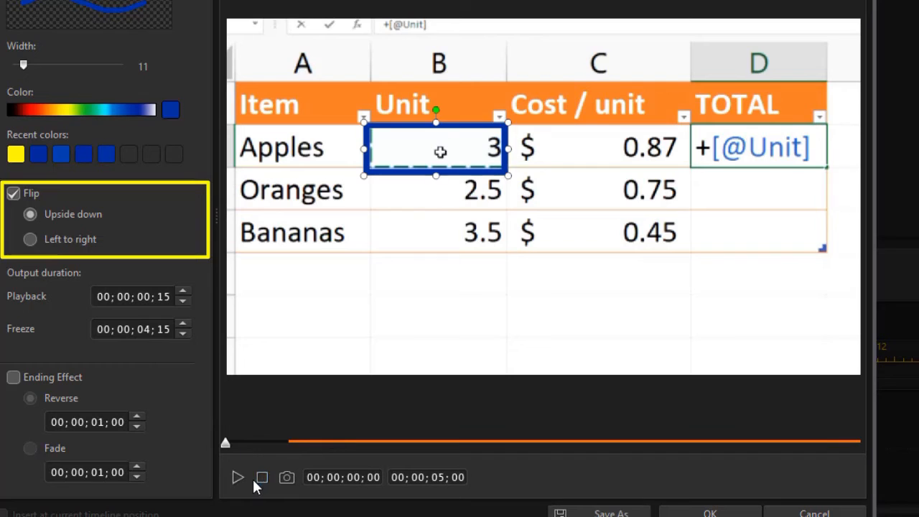
click(29, 238)
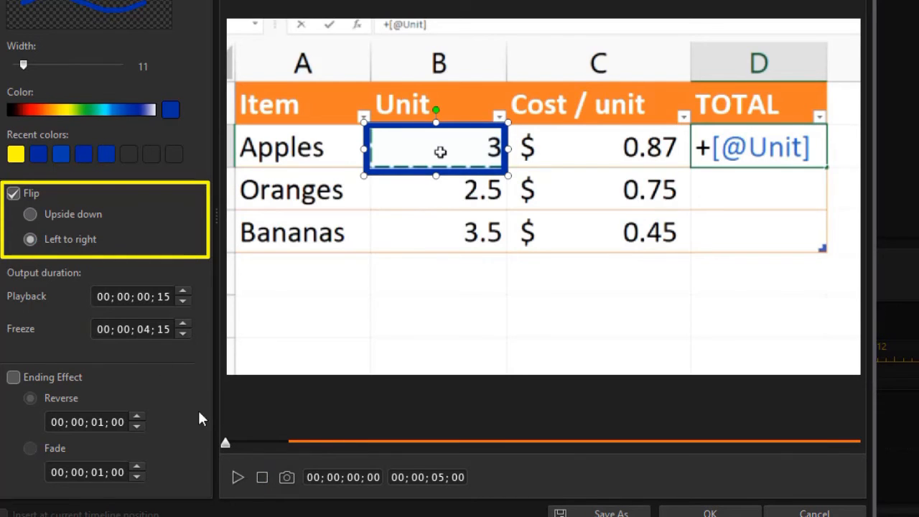
click(239, 477)
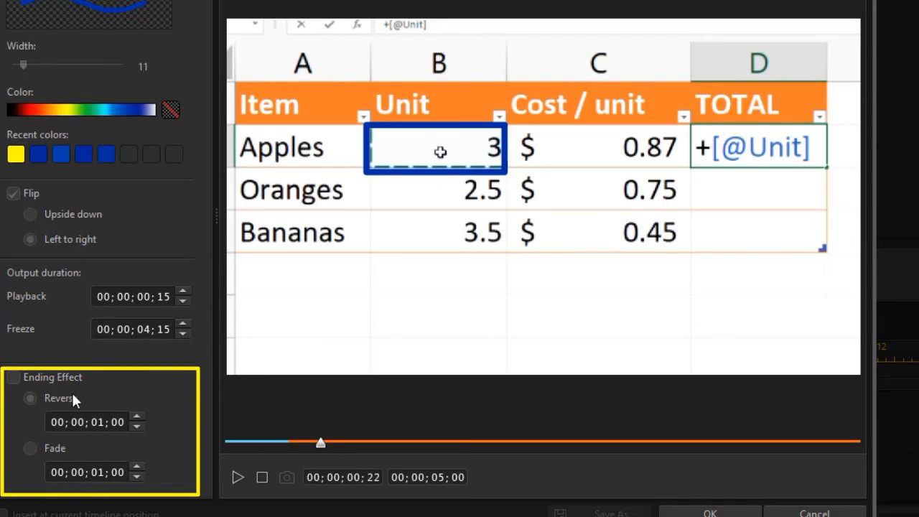
click(262, 476)
Enable the Reverse ending effect, set the Freeze duration to 00;00;02;15, and preview the sketch animation.
click(13, 377)
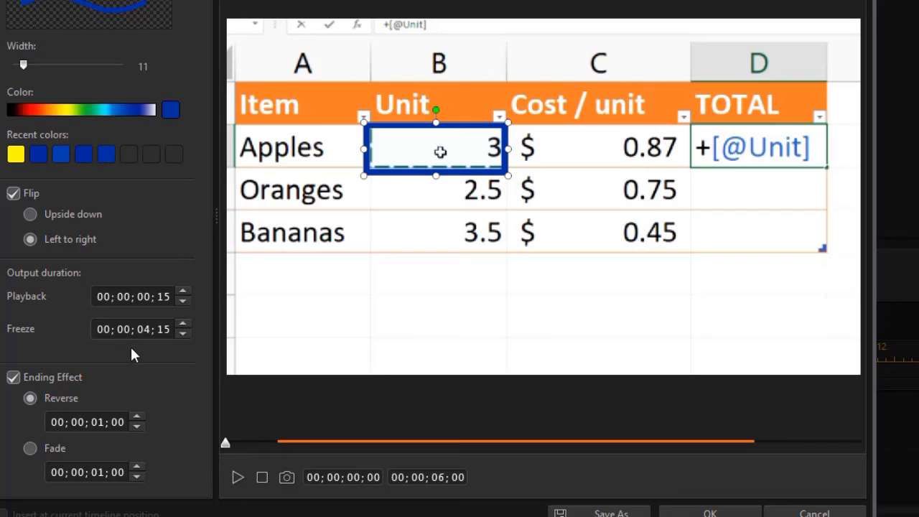
click(236, 478)
click(143, 328)
text(2)
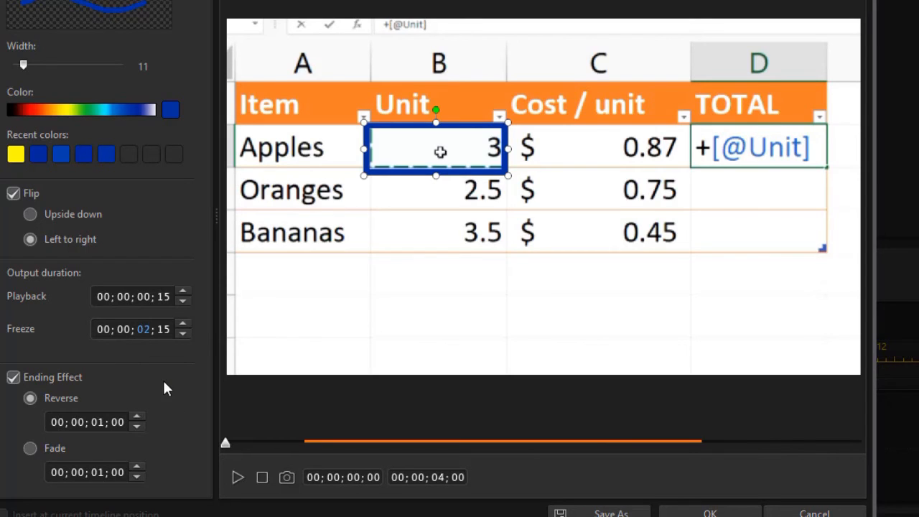
click(239, 477)
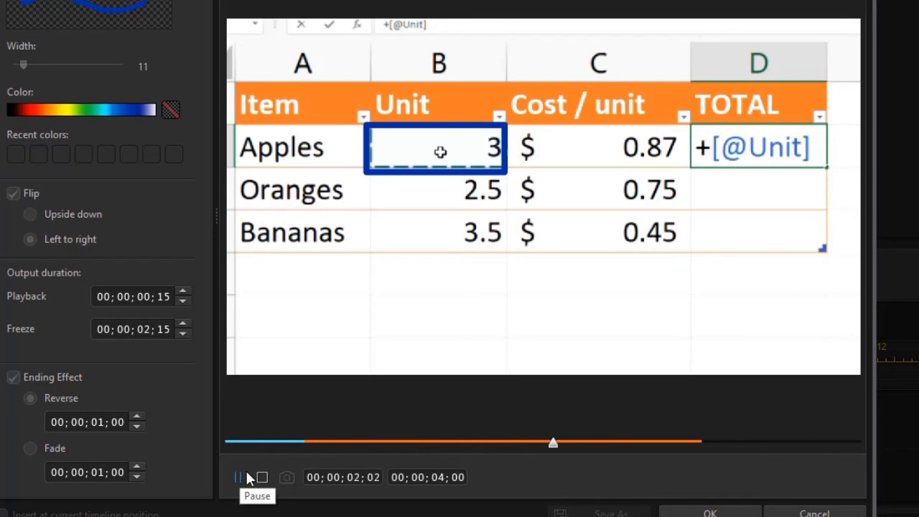
click(239, 476)
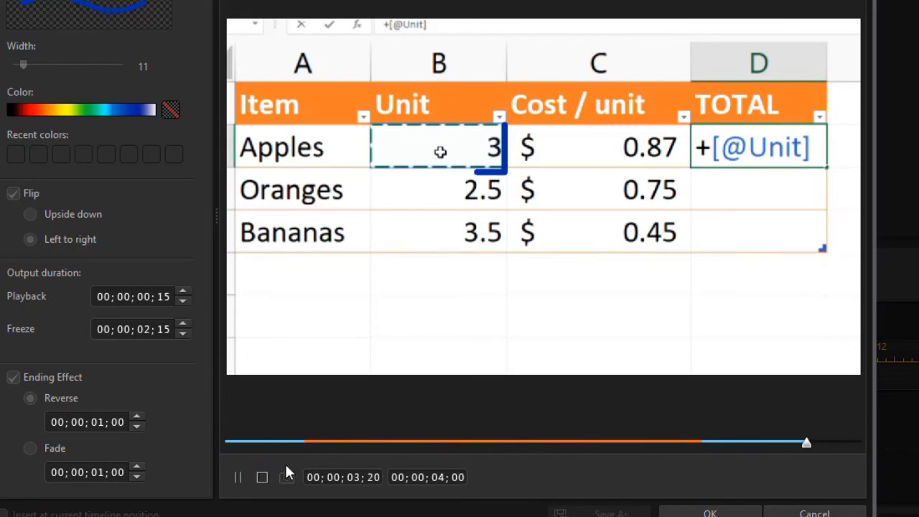
click(262, 476)
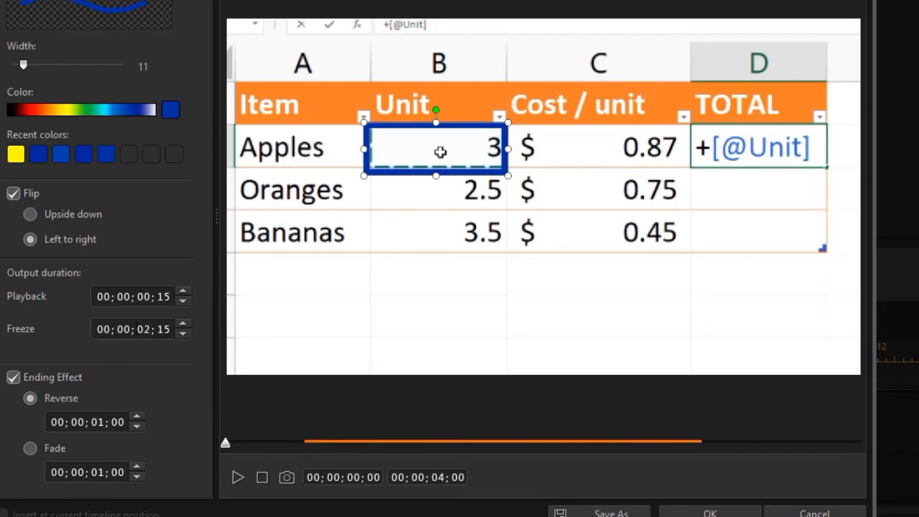
Set the sketch's Freeze duration to 00;00;01;15, preview the Fade ending effect, and switch back to Reverse with another preview.
click(143, 329)
key(Down)
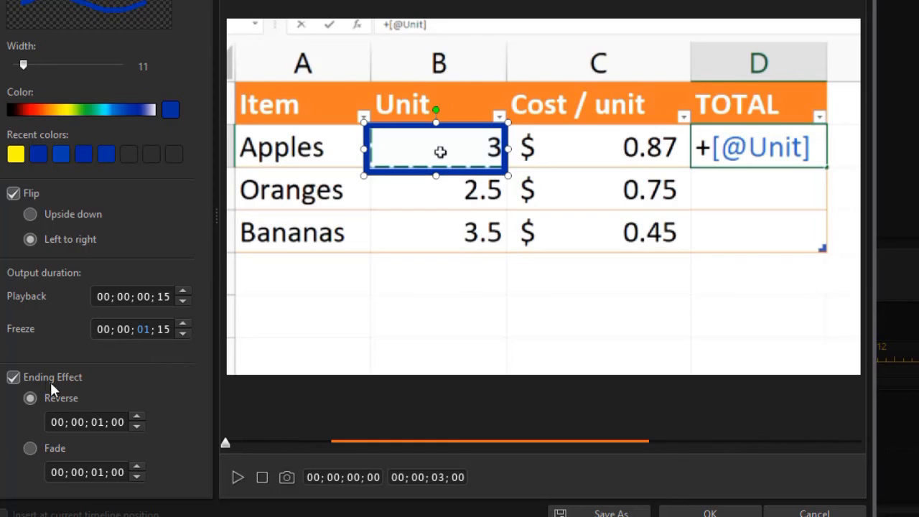
click(31, 449)
click(237, 479)
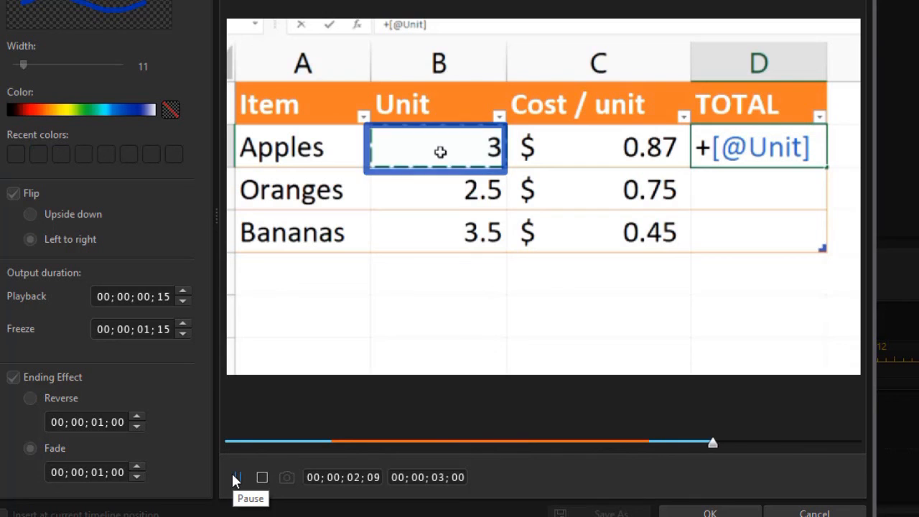
click(234, 477)
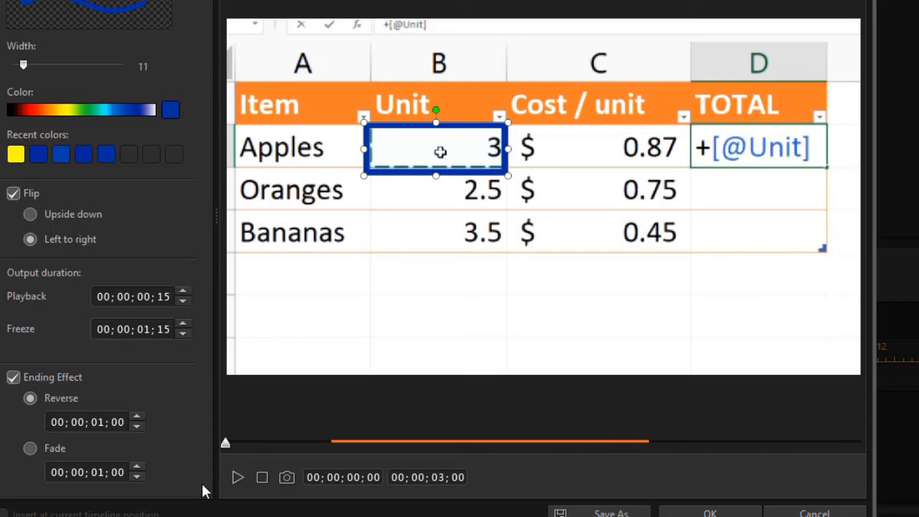
click(236, 477)
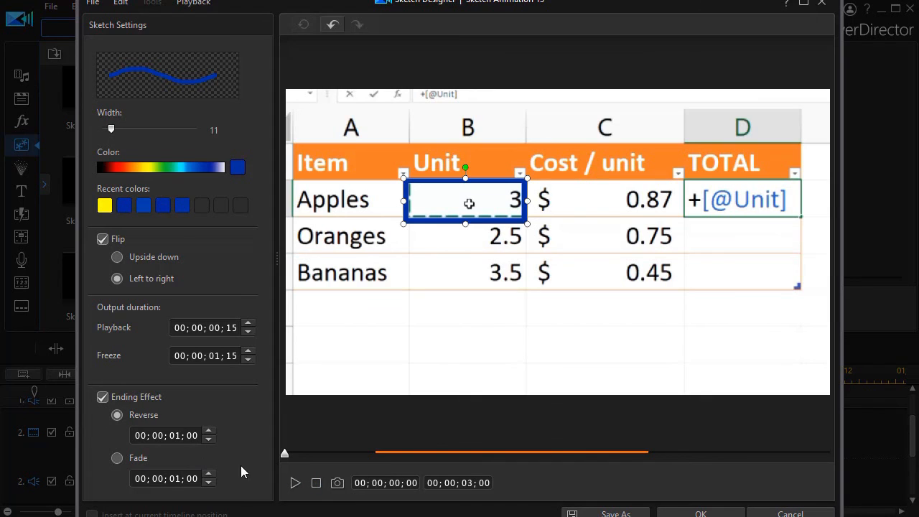
Disable the Ending Effect, set the Playback duration to 00;00;01;15, and apply the sketch settings to the timeline clip.
click(103, 397)
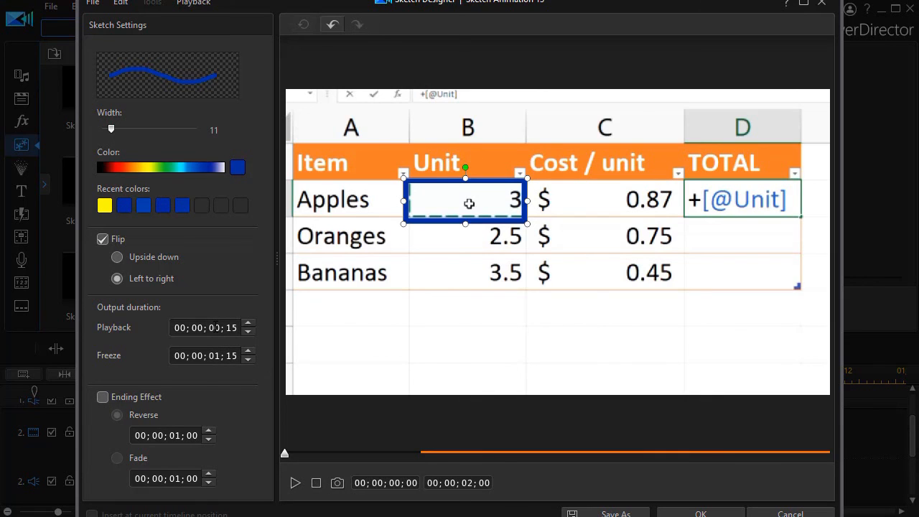
text(1)
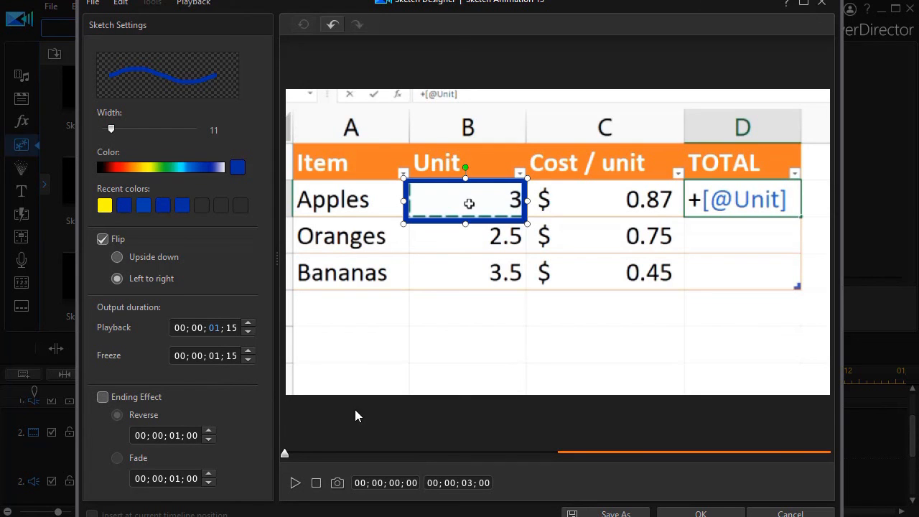
click(701, 513)
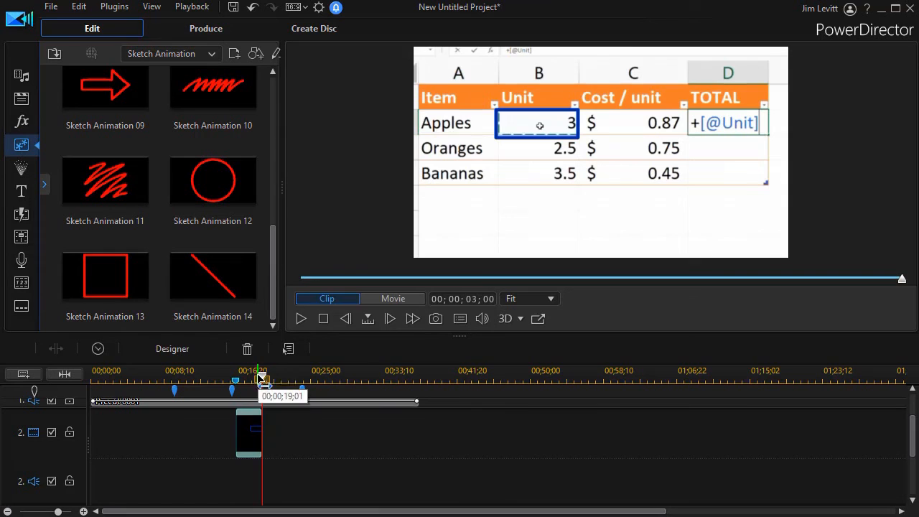
Play the movie from 00;00;12;20 to review the blue rectangle overlay, and return to the first templates in the Sketch Animation library.
drag(261, 376, 201, 378)
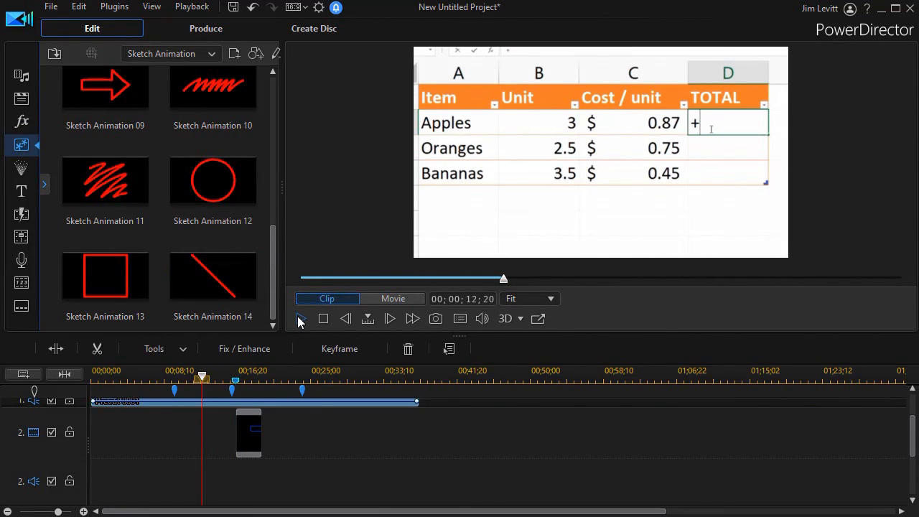
click(297, 318)
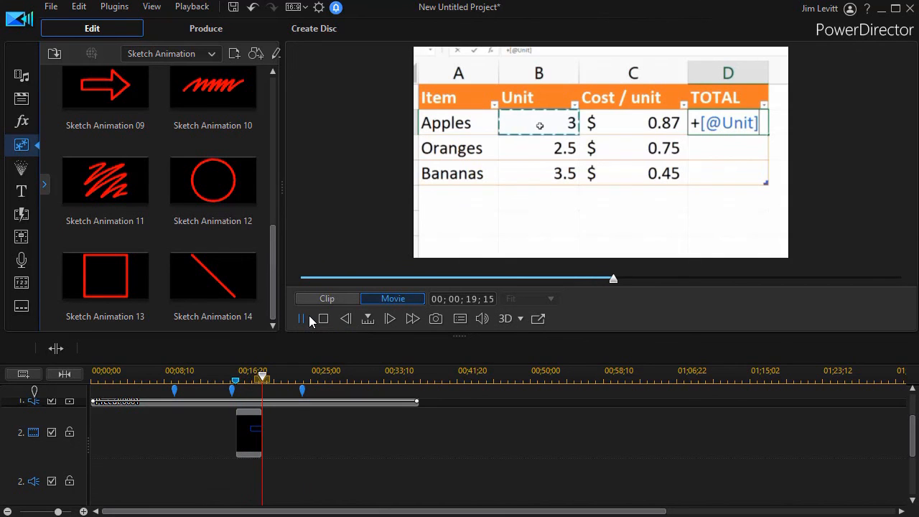
click(323, 318)
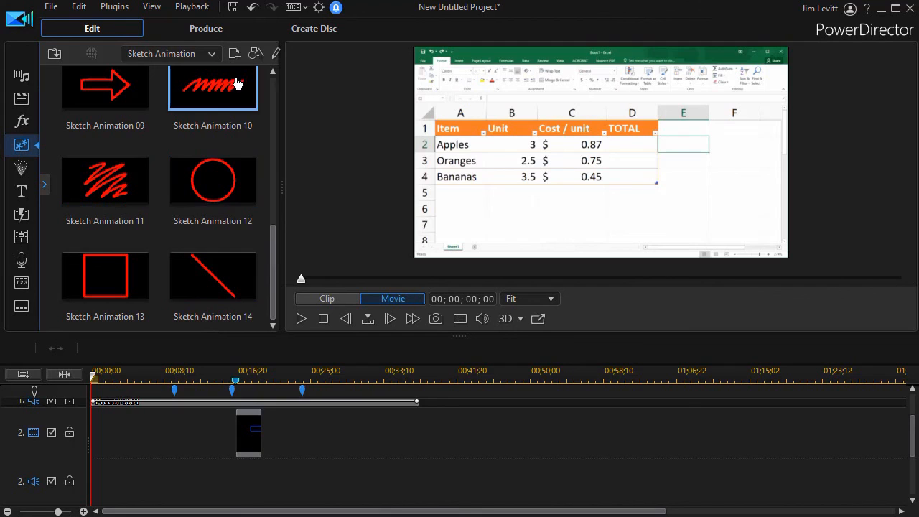
drag(274, 243, 271, 71)
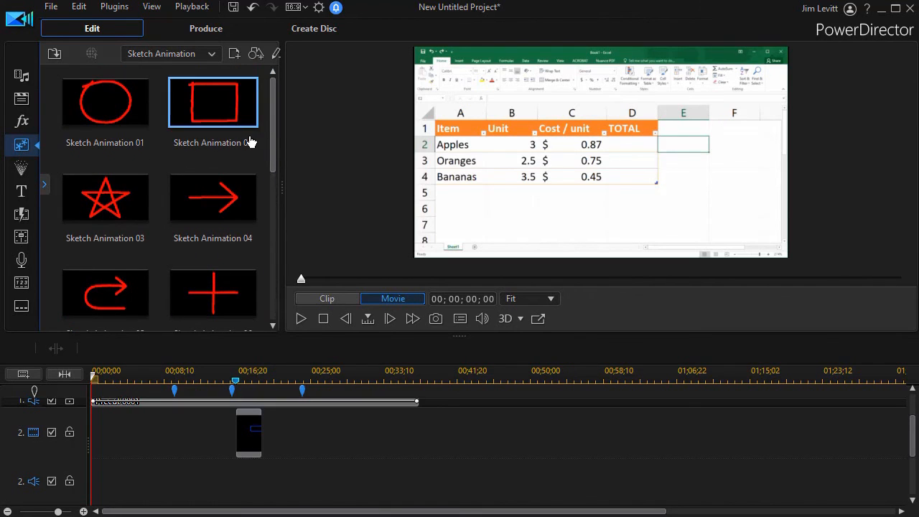